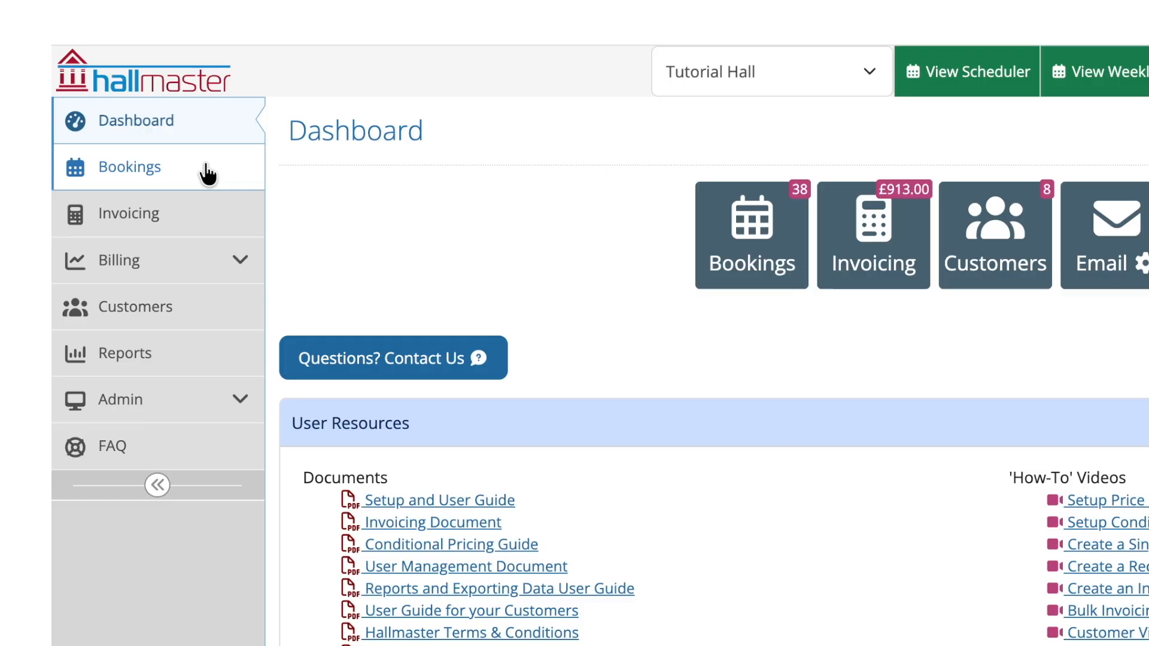
# - Start a new Main Hall booking named 'Weekly Yoga Class'
pyautogui.click(206, 174)
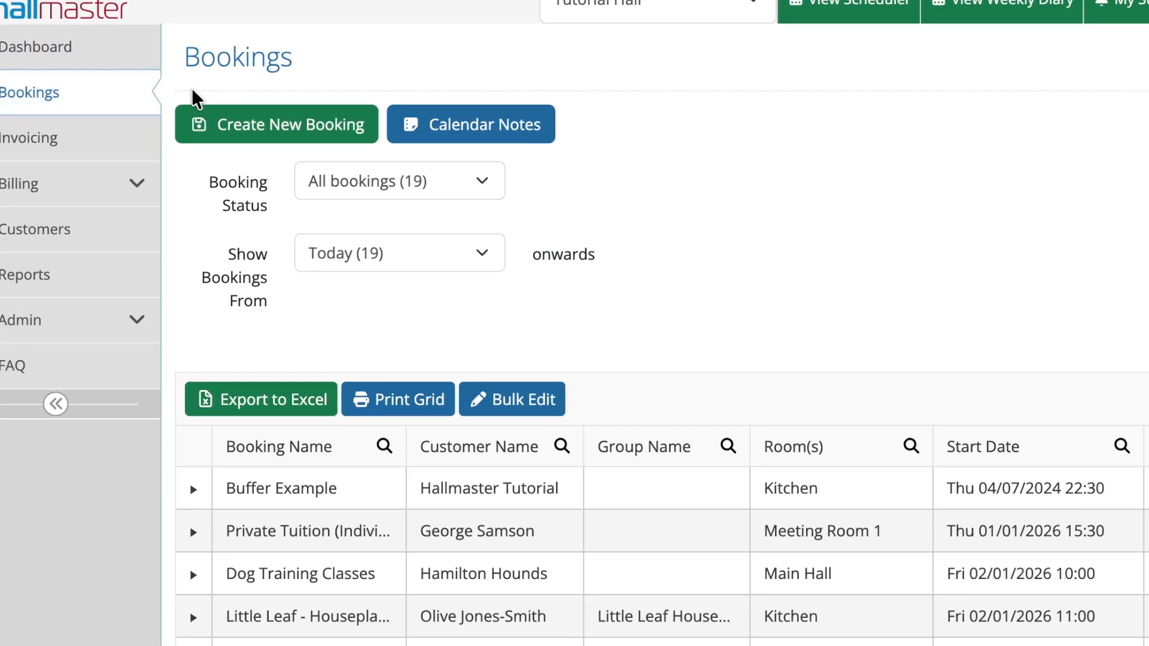
pyautogui.click(231, 124)
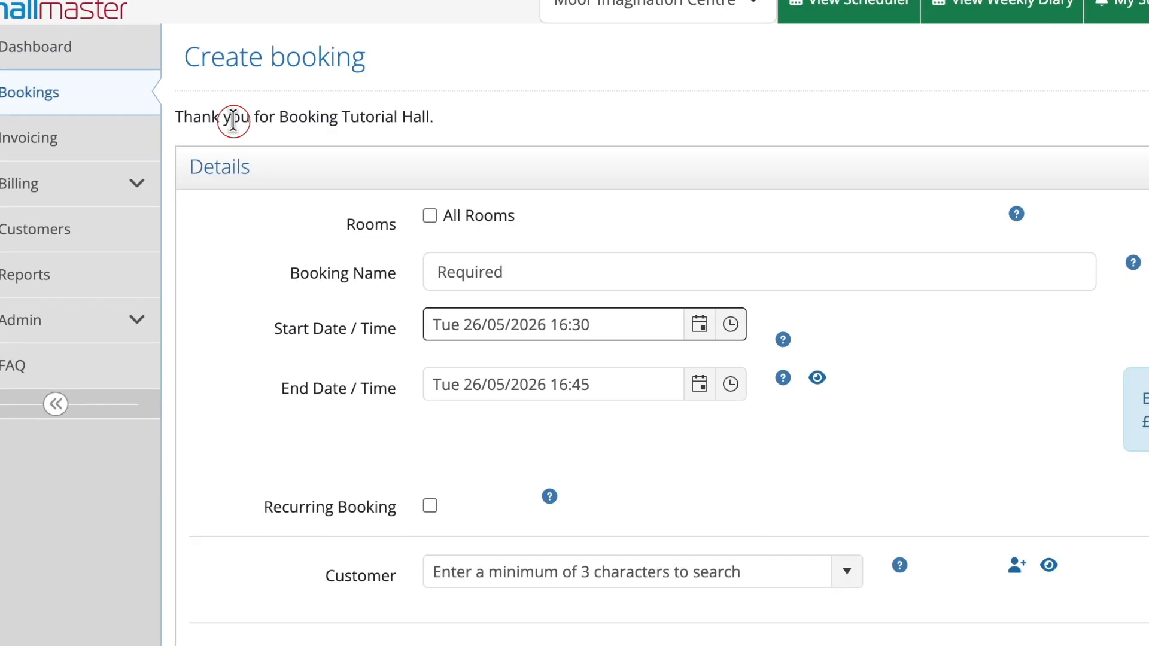
pyautogui.click(337, 172)
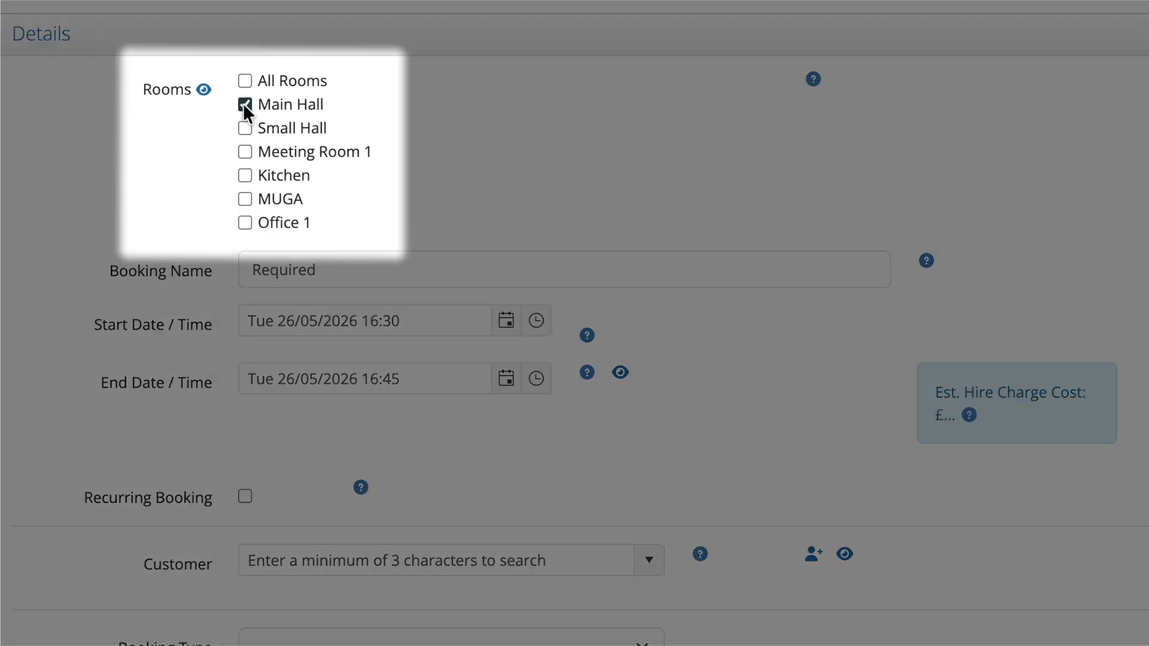
pyautogui.click(313, 265)
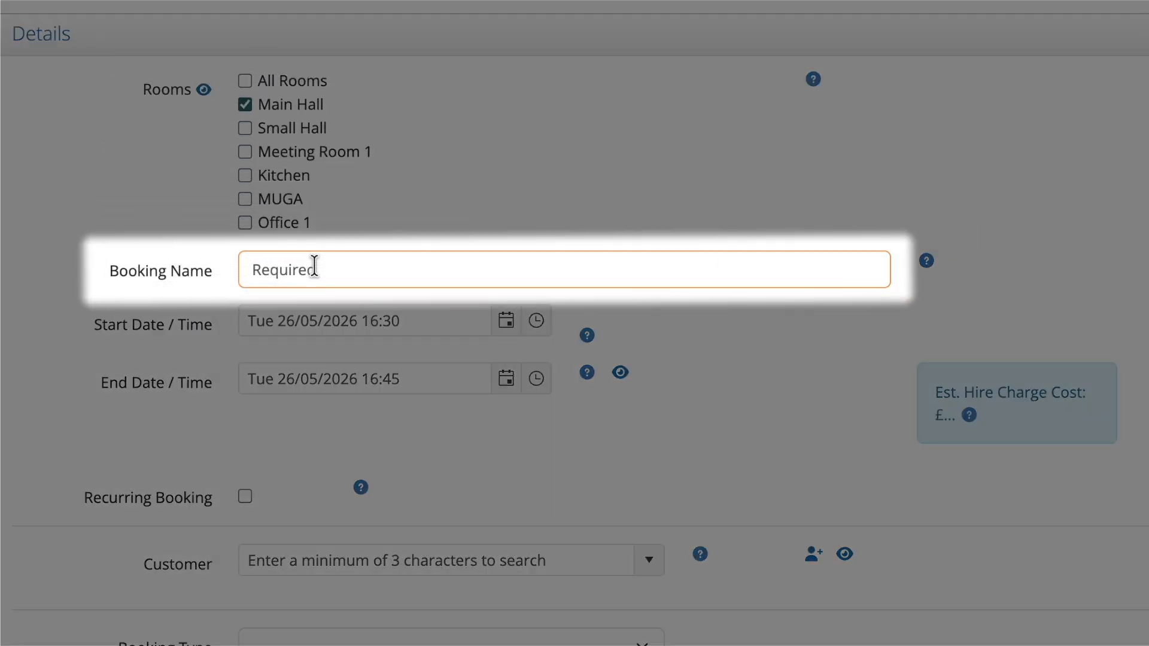
pyautogui.write('Weekly Yo')
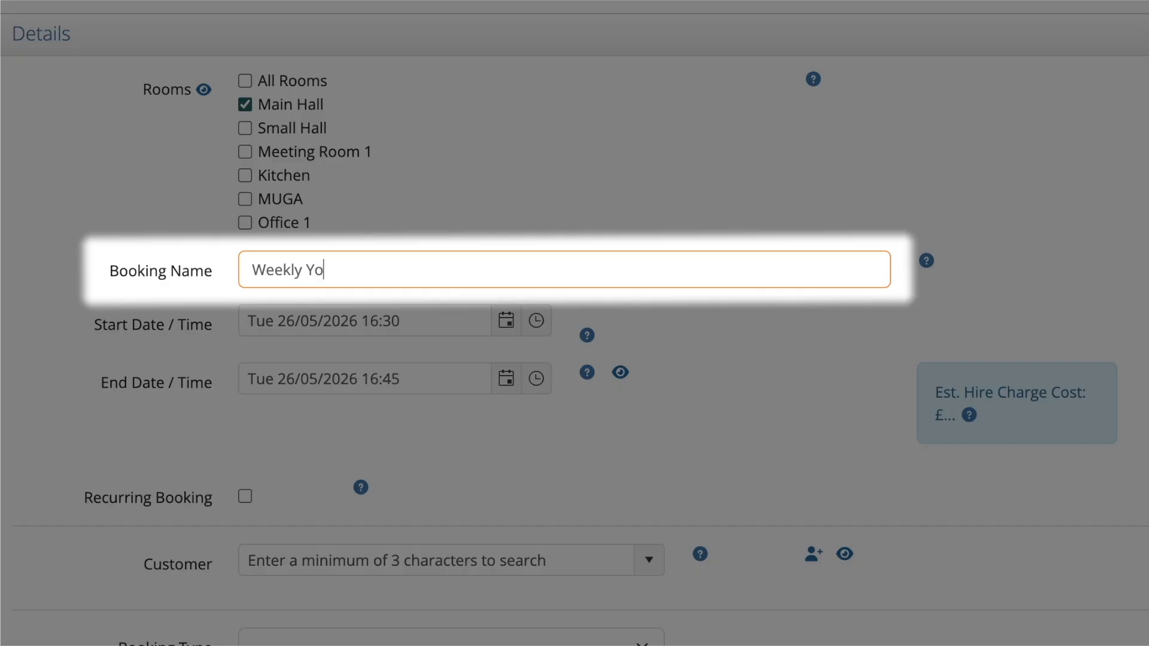
pyautogui.write('ga Class')
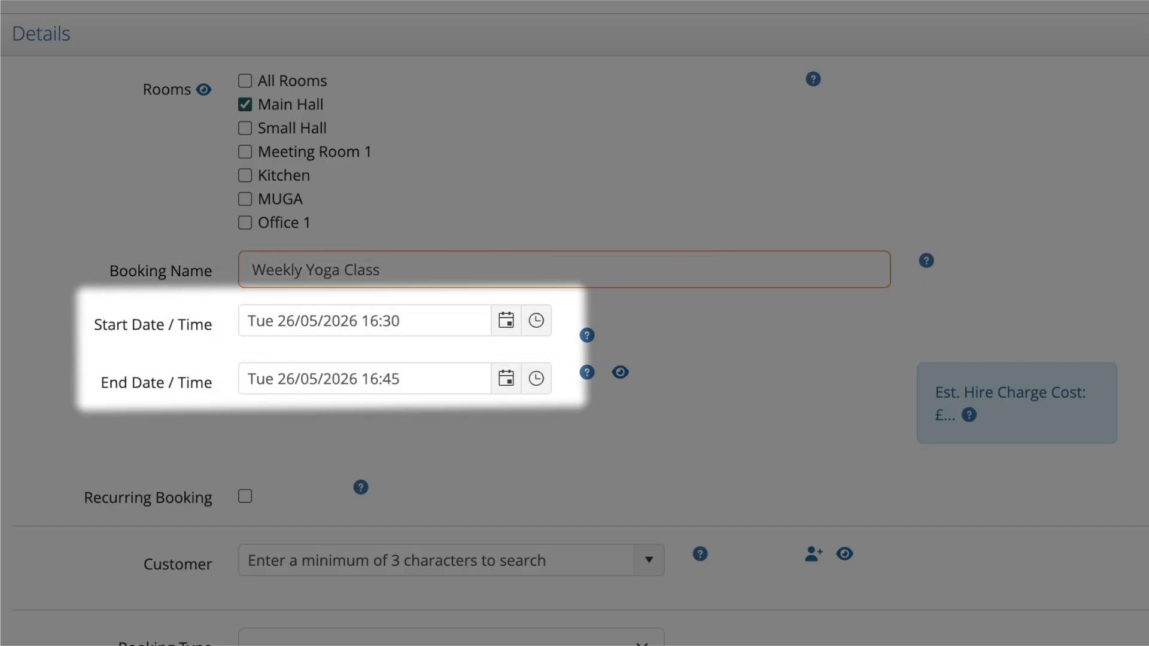
# - Set the booking to Thursday 28 May 2026, from 16:00 to 17:00
pyautogui.click(506, 321)
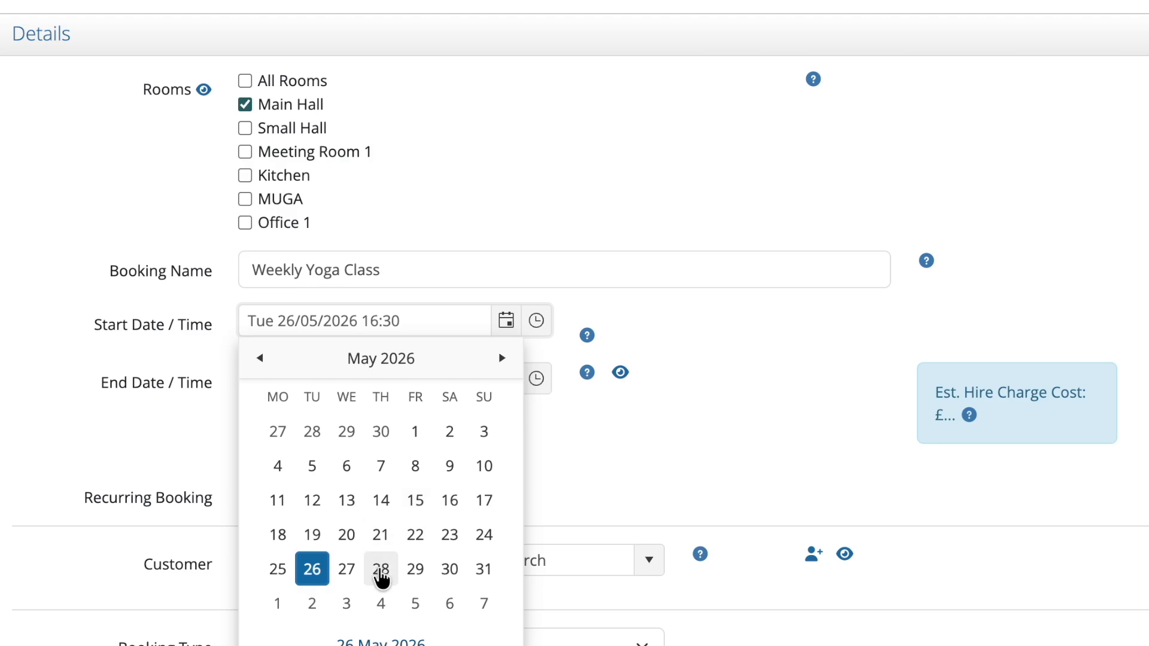
pyautogui.click(380, 569)
pyautogui.click(536, 321)
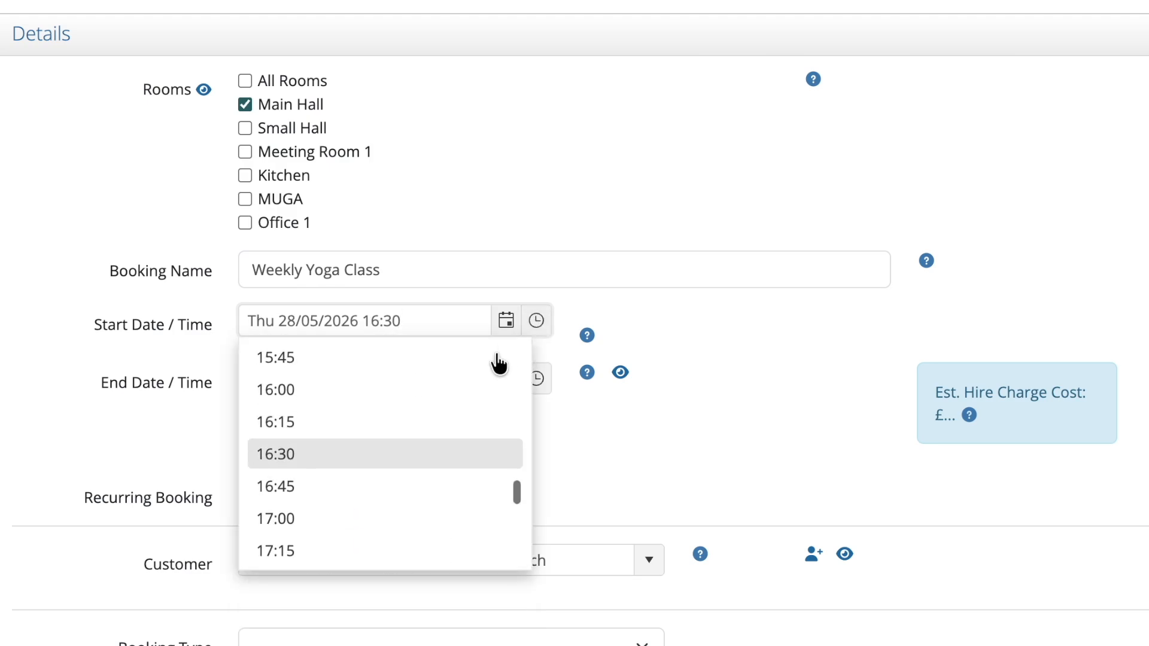
pyautogui.click(376, 398)
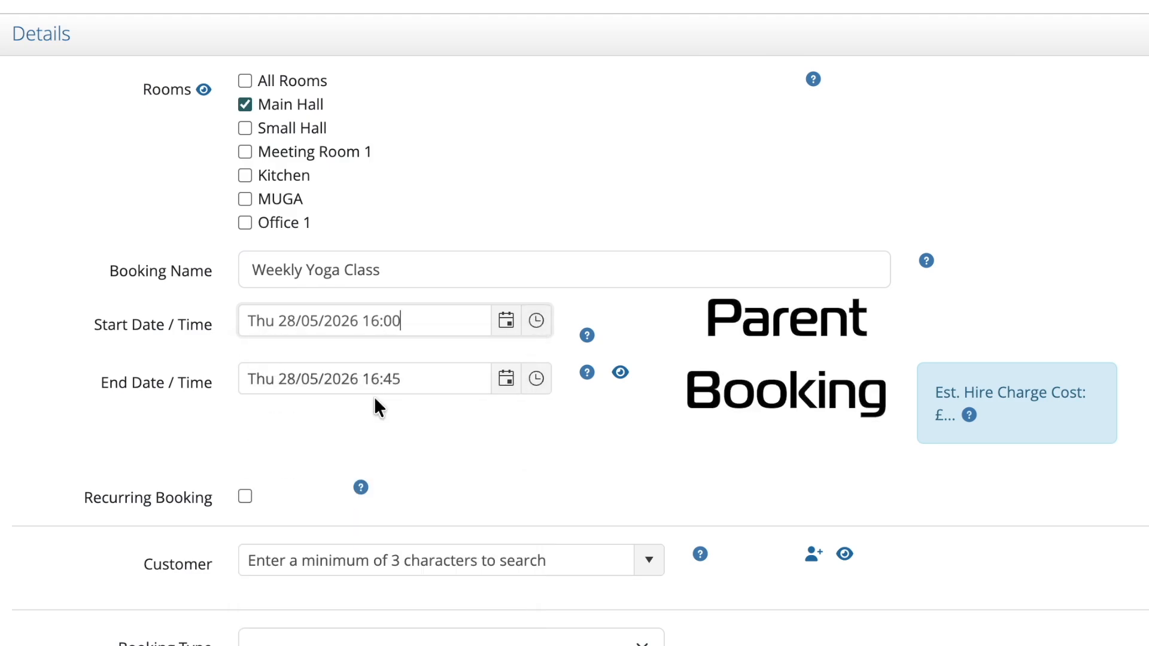
pyautogui.click(537, 378)
pyautogui.click(343, 542)
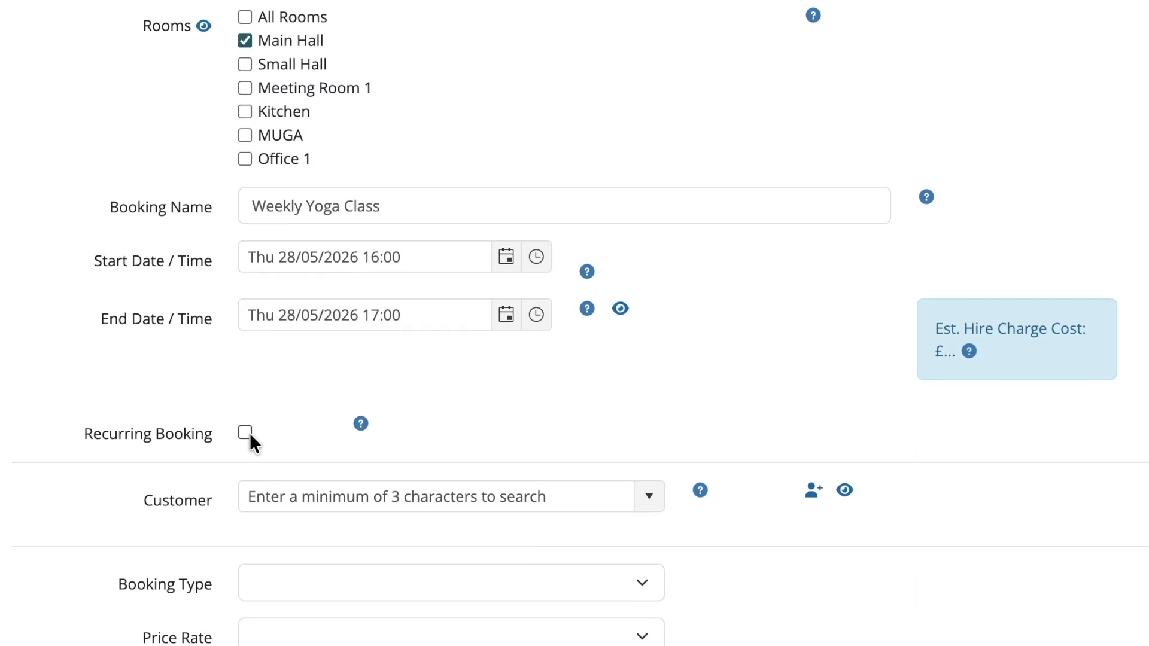
# - Make the booking recur weekly with 8 additional dates
pyautogui.click(245, 496)
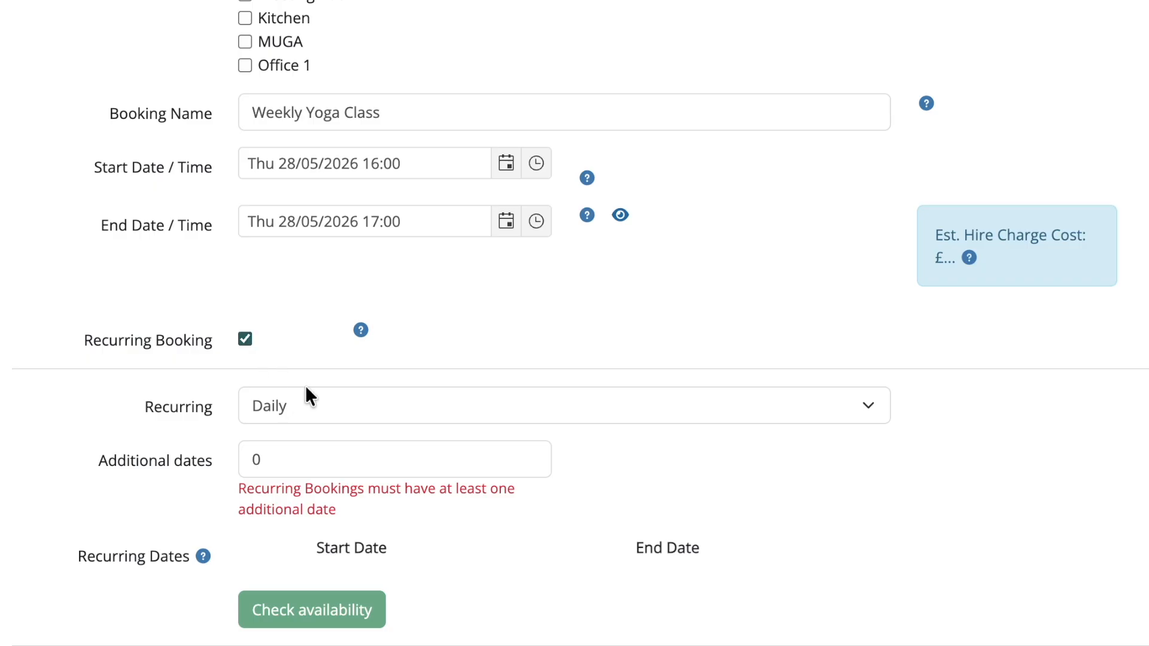
pyautogui.click(328, 407)
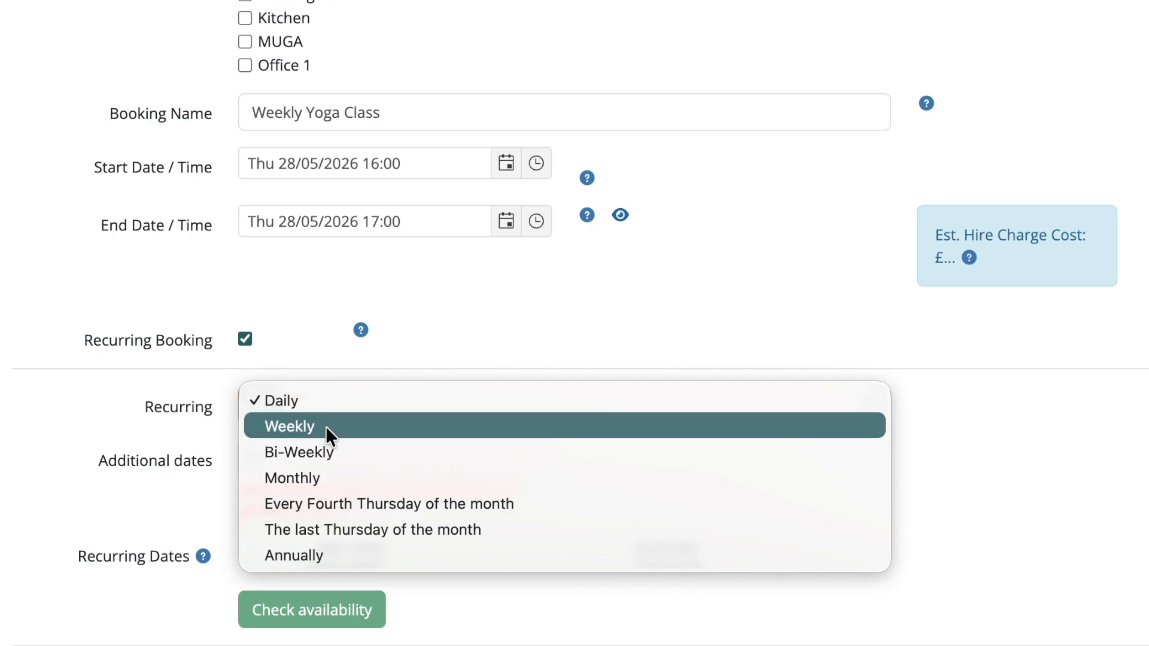
pyautogui.click(326, 426)
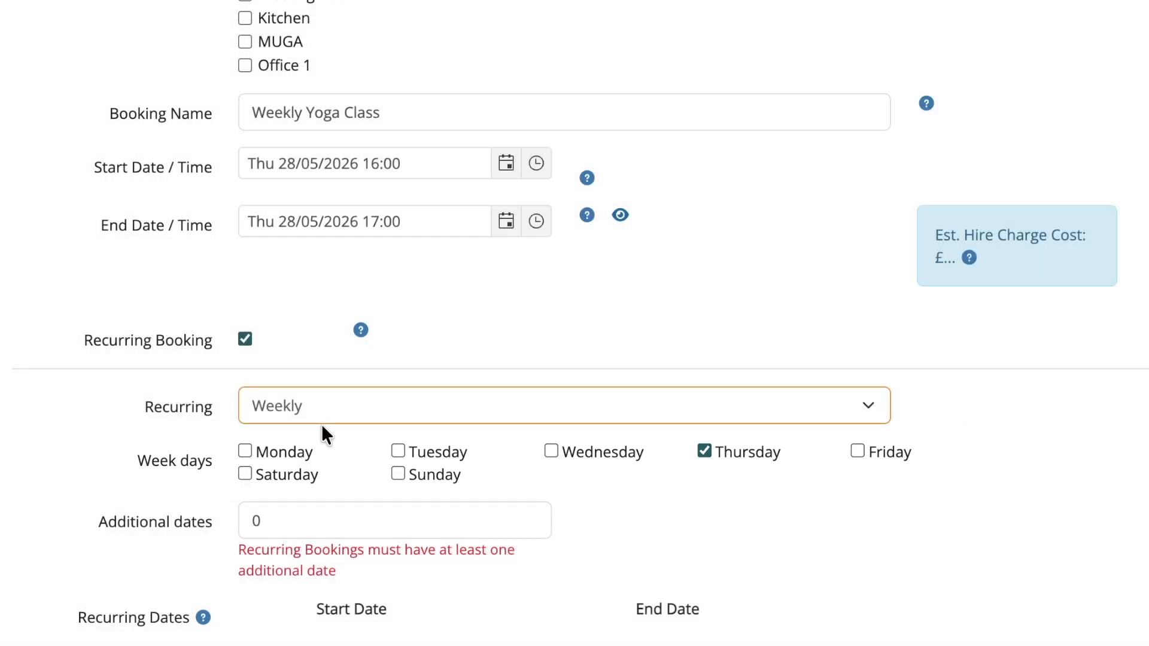
pyautogui.click(314, 520)
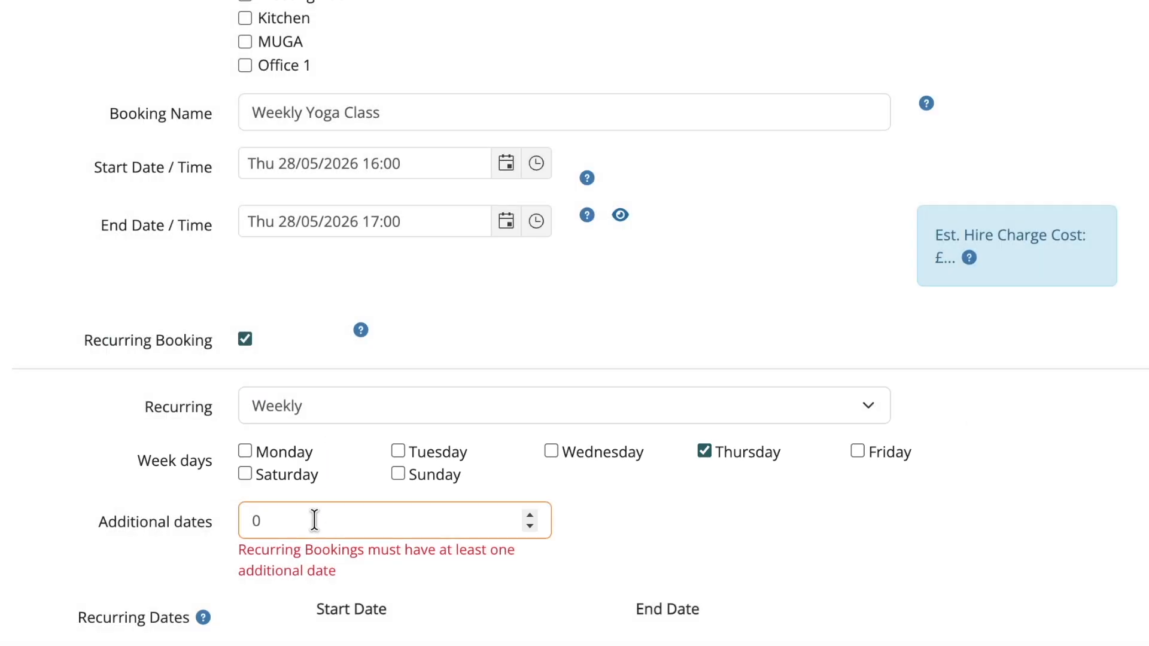
pyautogui.press('BackSpace')
pyautogui.write('8')
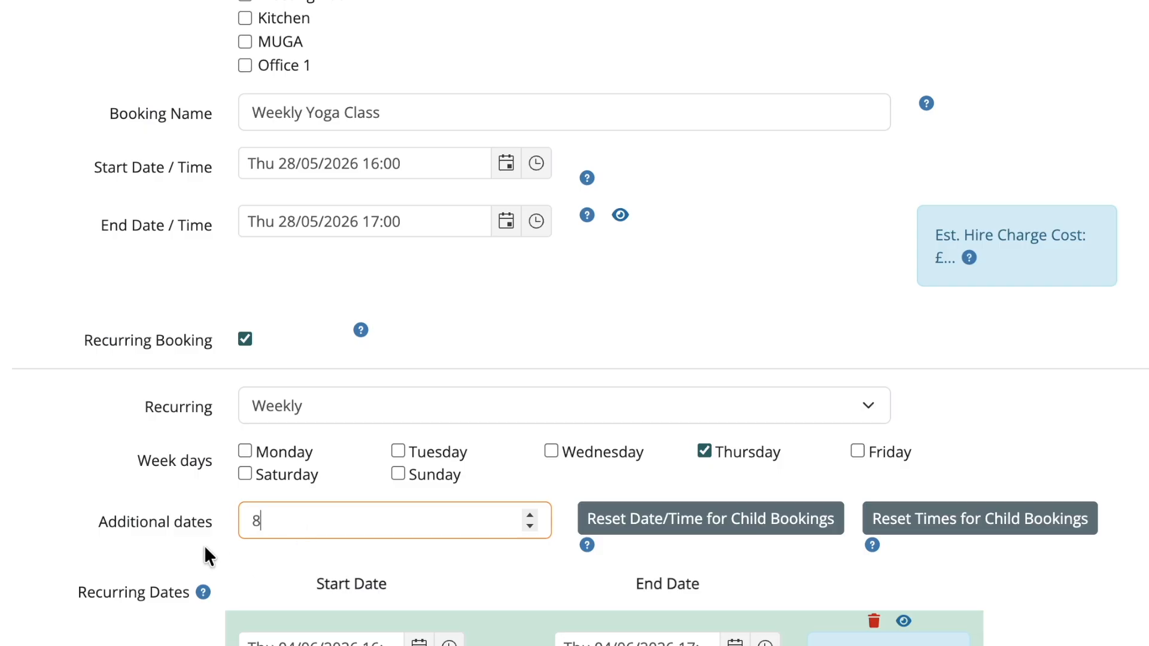
# - Run Check availability on the eight Thursday dates, showing the clash on 04/06/2026
pyautogui.scroll(-8, 205, 589)
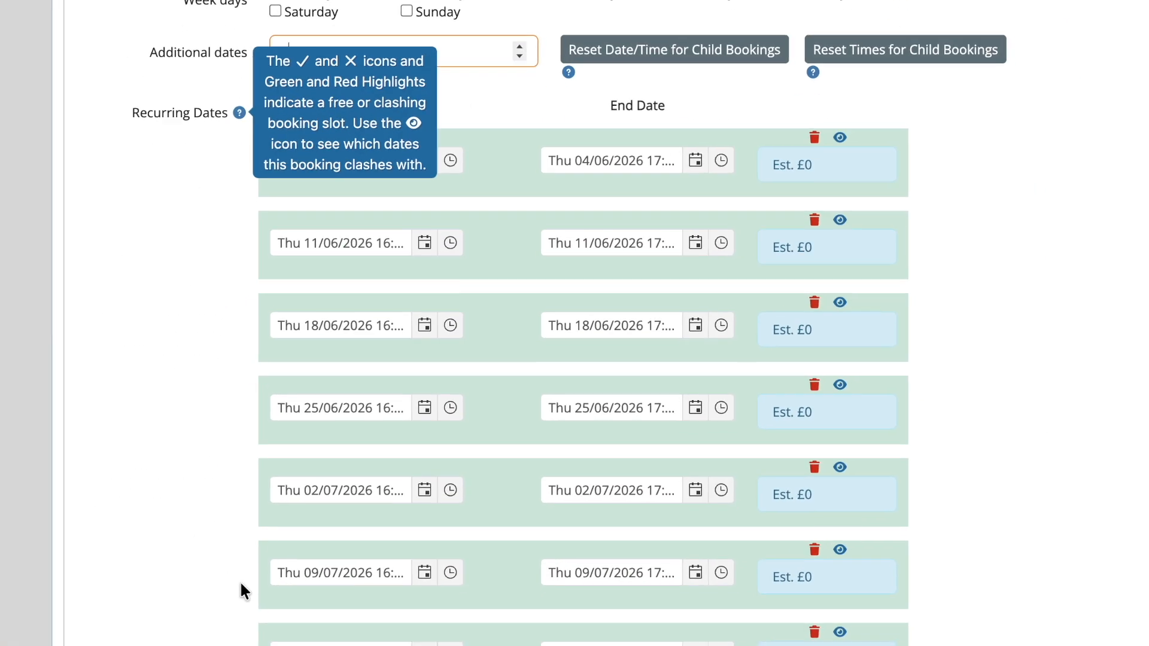
pyautogui.scroll(-3, 241, 584)
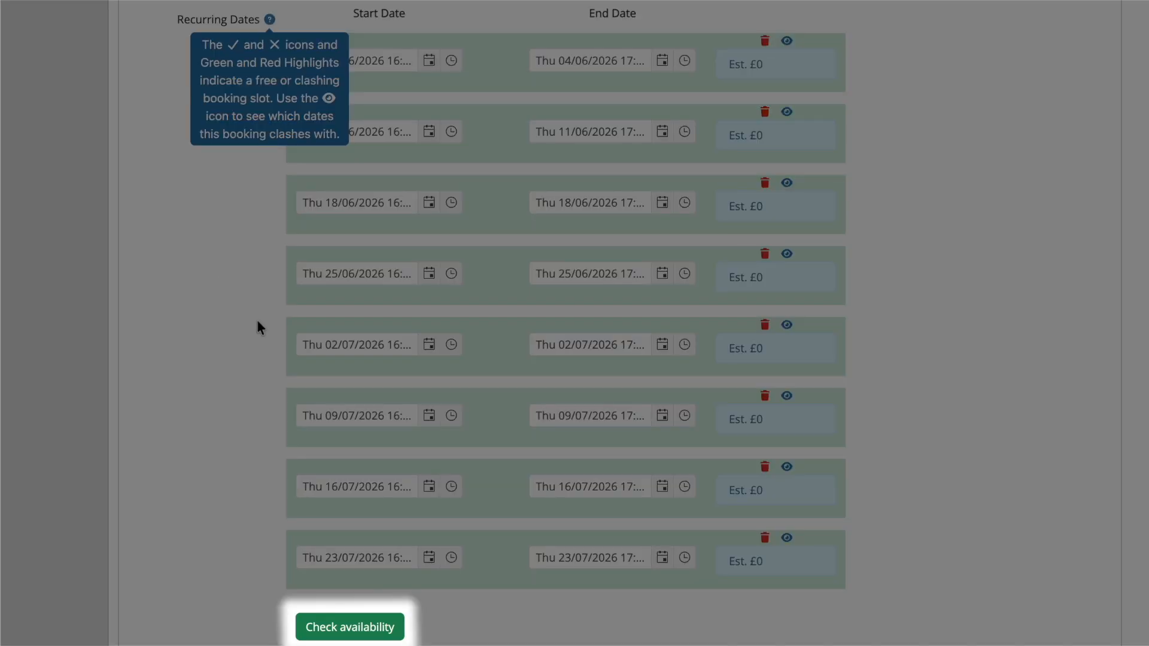
pyautogui.click(361, 612)
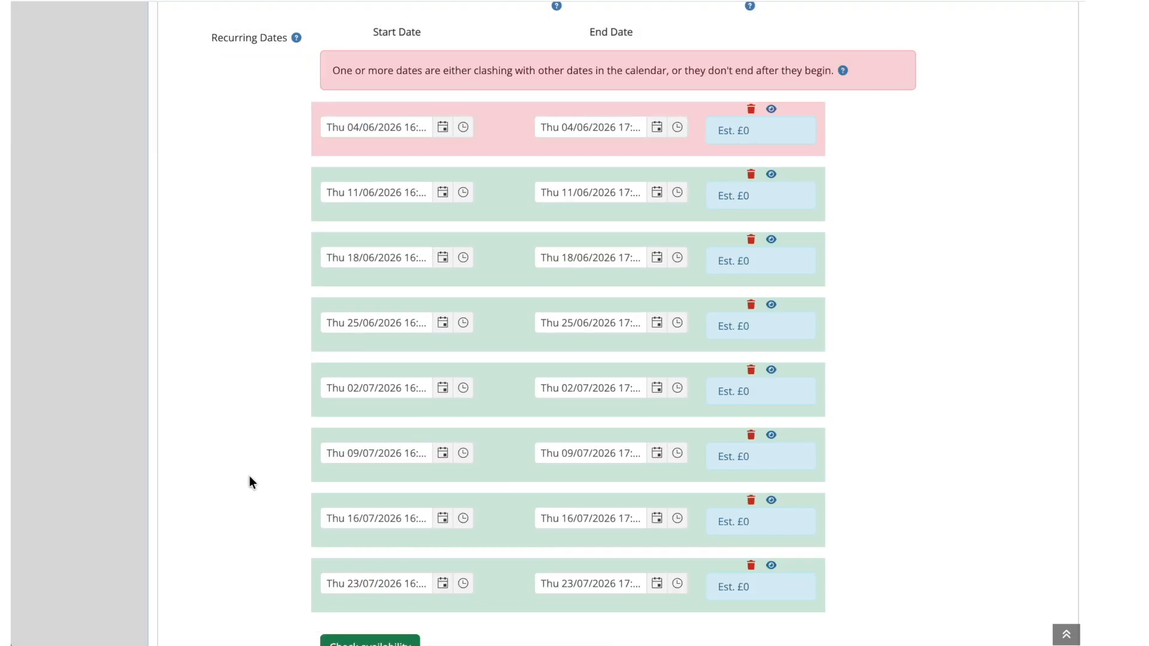
pyautogui.scroll(-1, 249, 476)
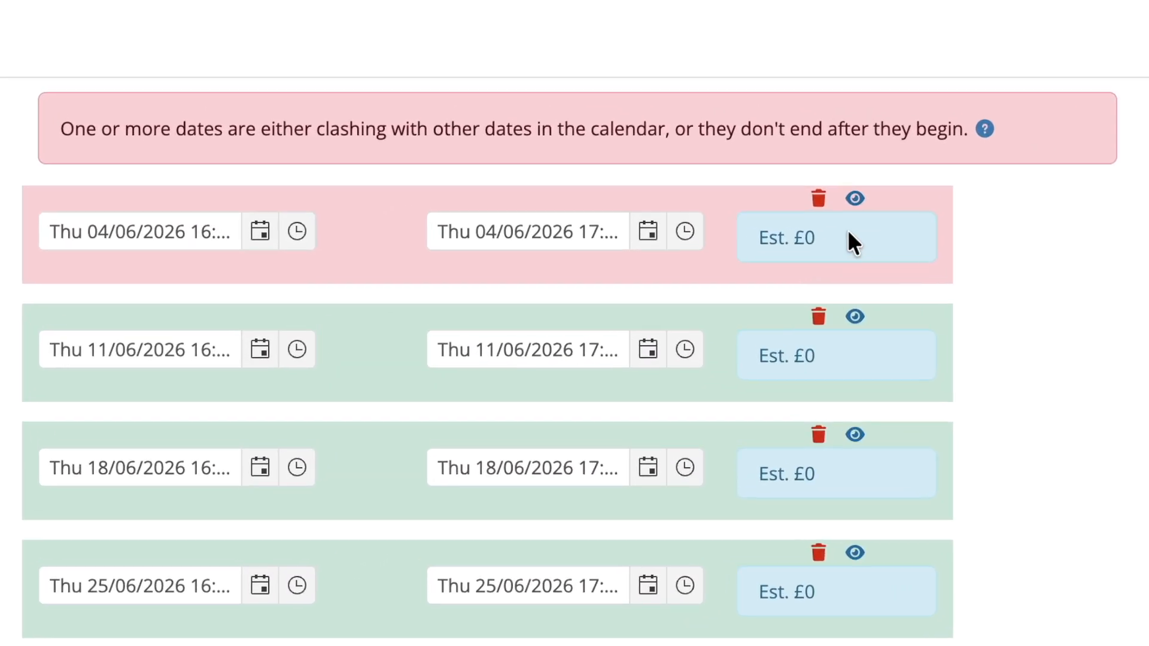
# - View the 04/06/2026 clash details, a Karate Class in Main Hall, then close them
pyautogui.click(855, 198)
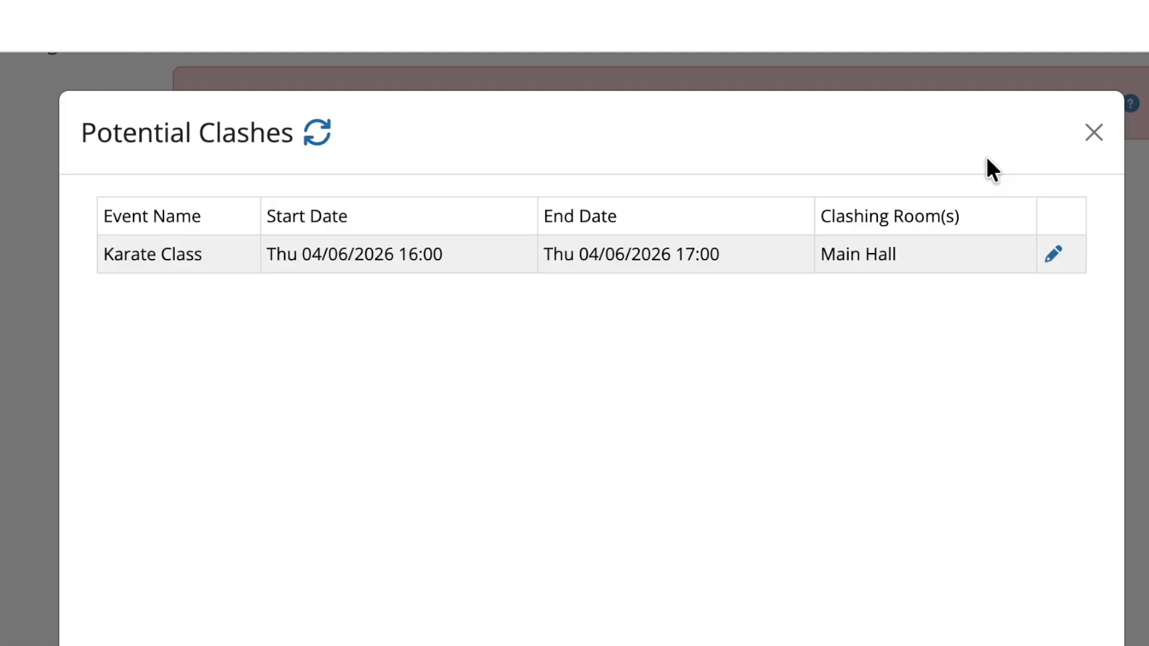
pyautogui.click(921, 626)
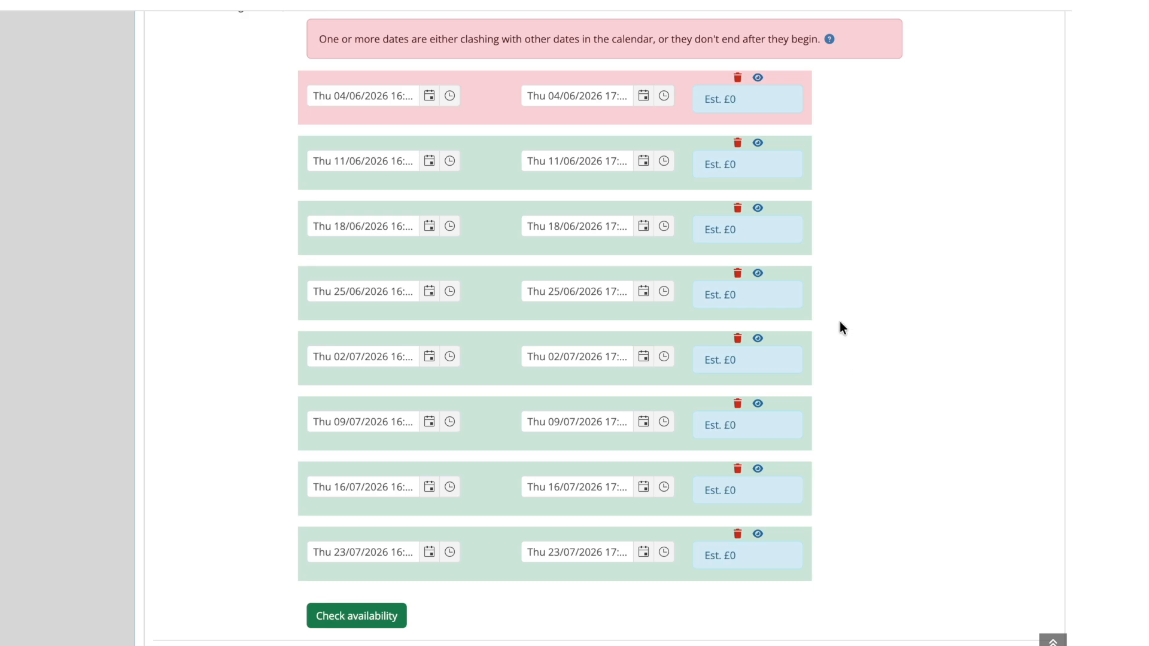
# - Drop 02/07/2026, move 04/06/2026 to 17:00–18:00, and recheck availability
pyautogui.click(738, 340)
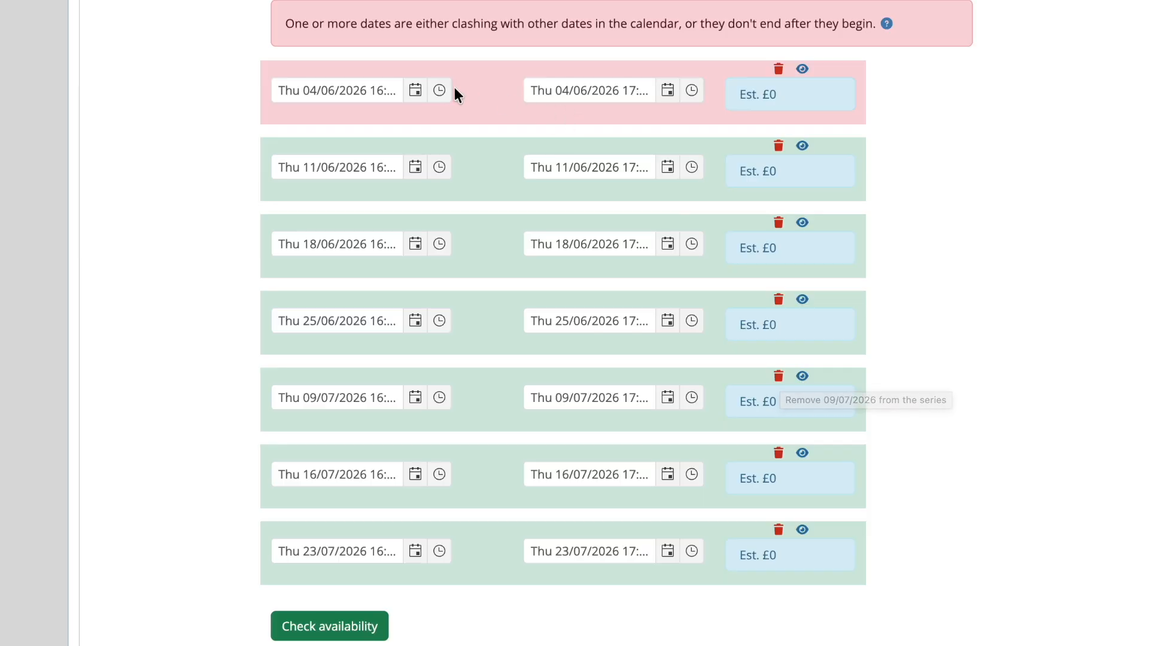
pyautogui.click(440, 90)
pyautogui.scroll(-3, 367, 192)
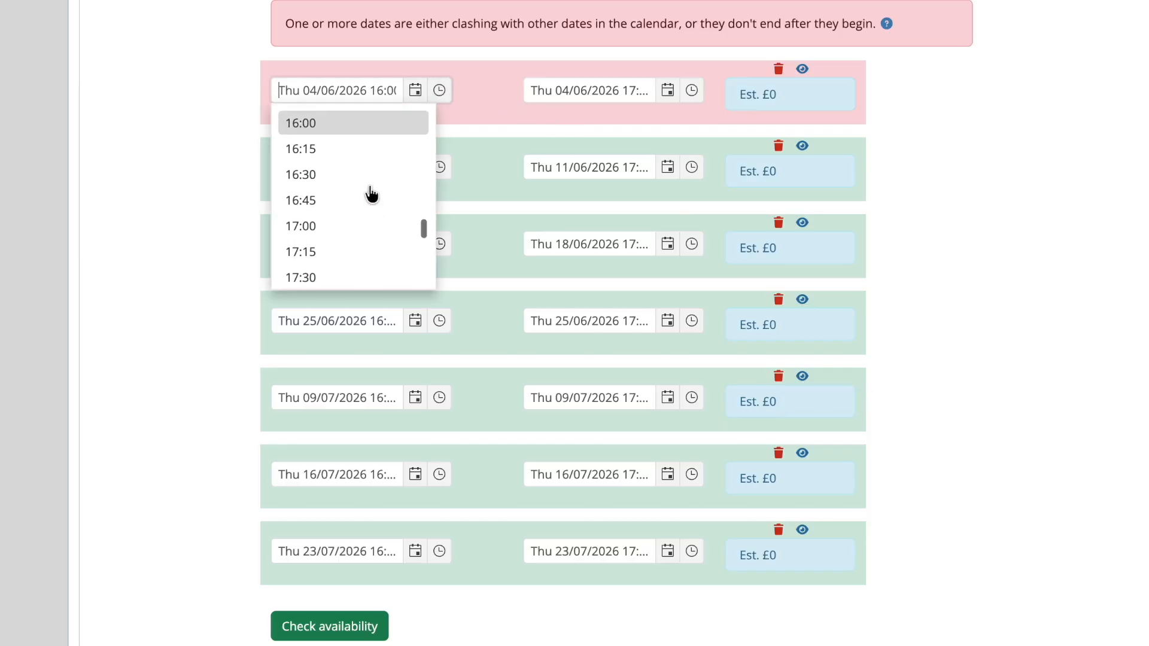
pyautogui.click(362, 196)
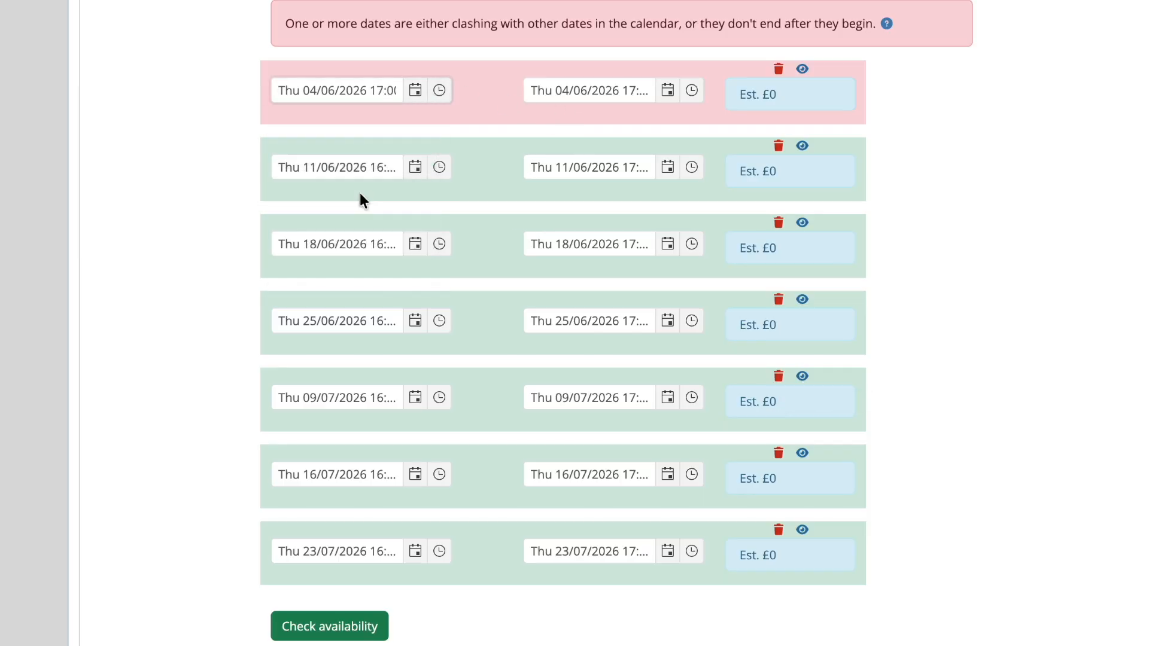
pyautogui.click(694, 93)
pyautogui.scroll(-2, 621, 175)
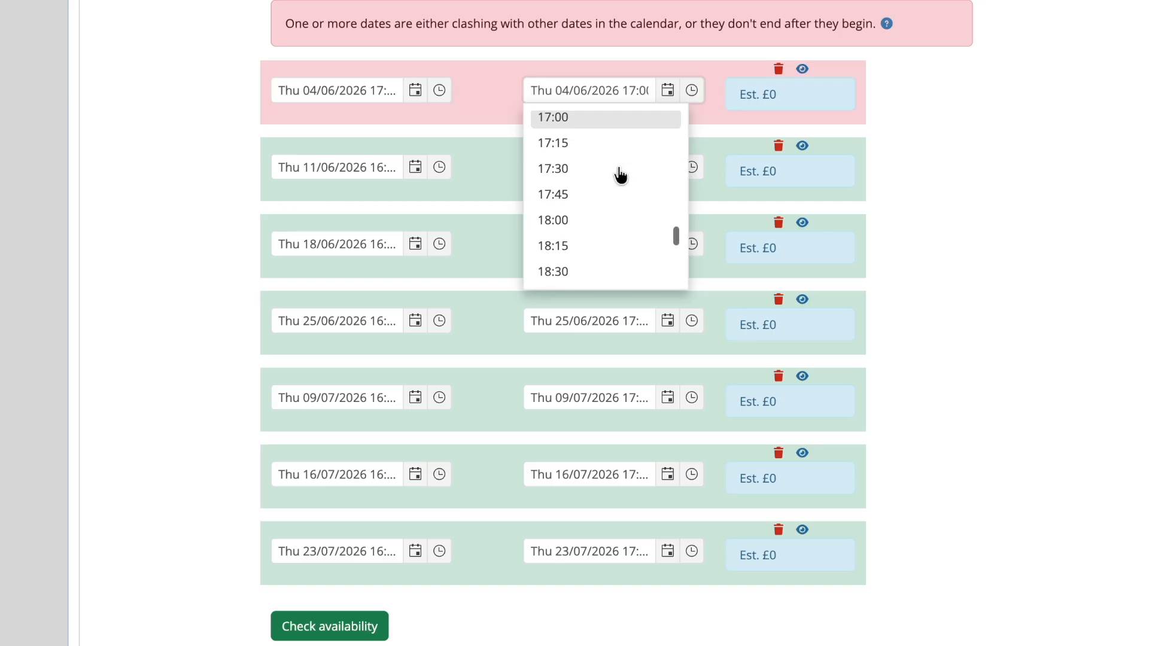
pyautogui.click(582, 219)
pyautogui.click(905, 256)
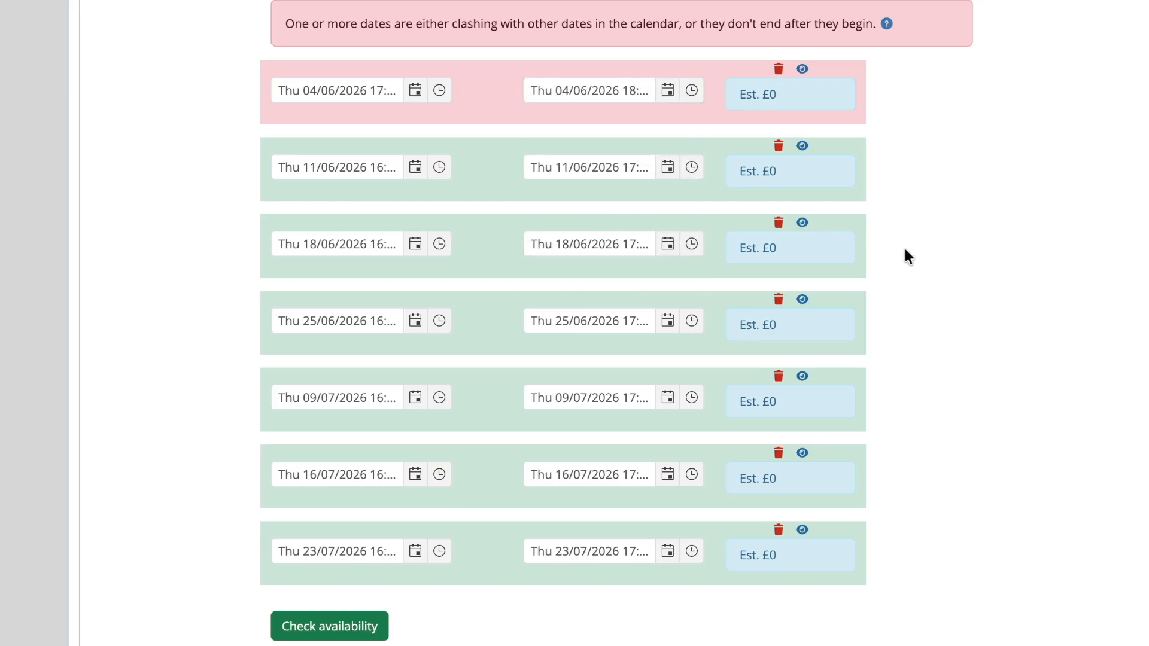
pyautogui.click(336, 626)
# - Assign the customer, set booking type to Class, and add the admin credit to the parent only
pyautogui.scroll(-5, 218, 507)
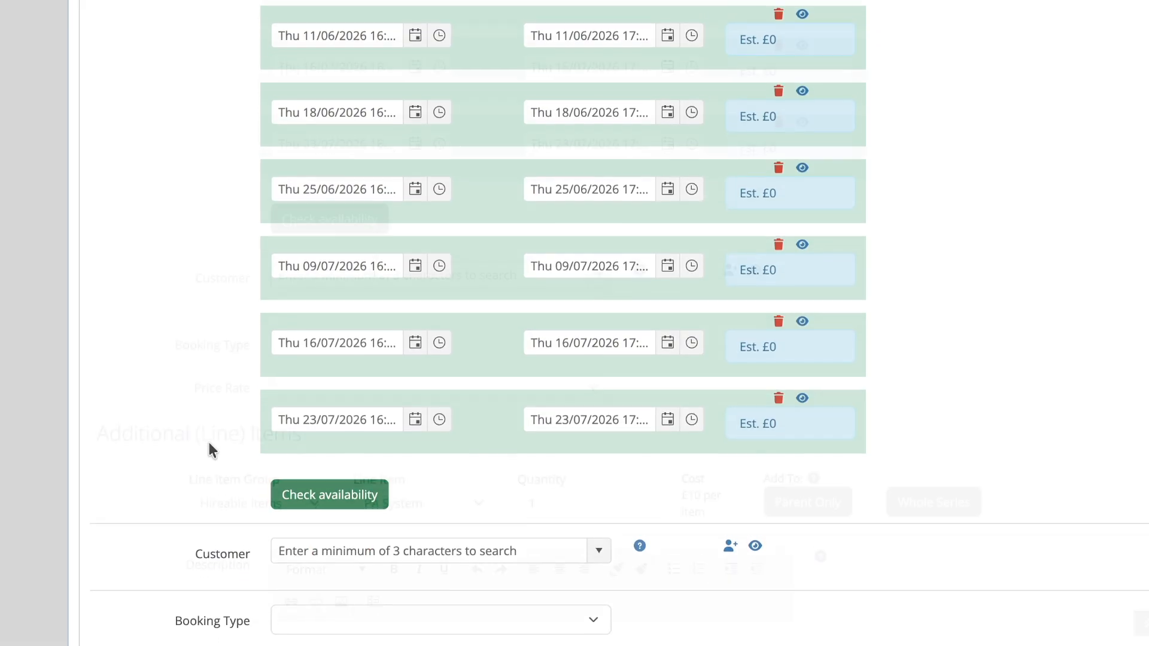
pyautogui.write('Joh')
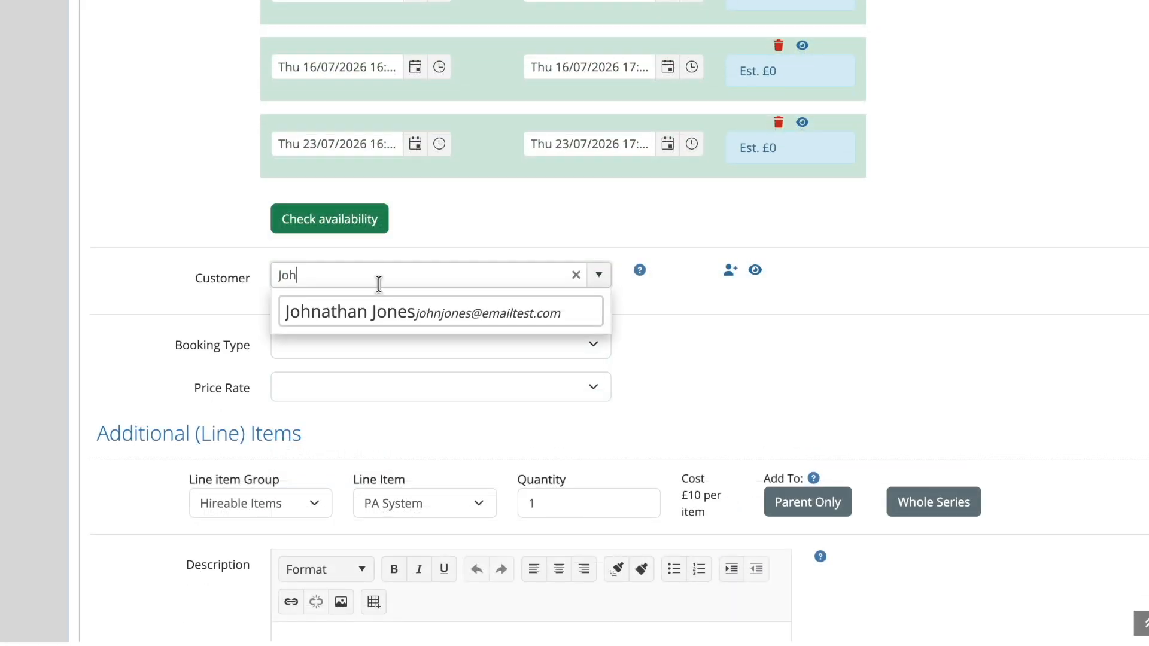
pyautogui.click(372, 312)
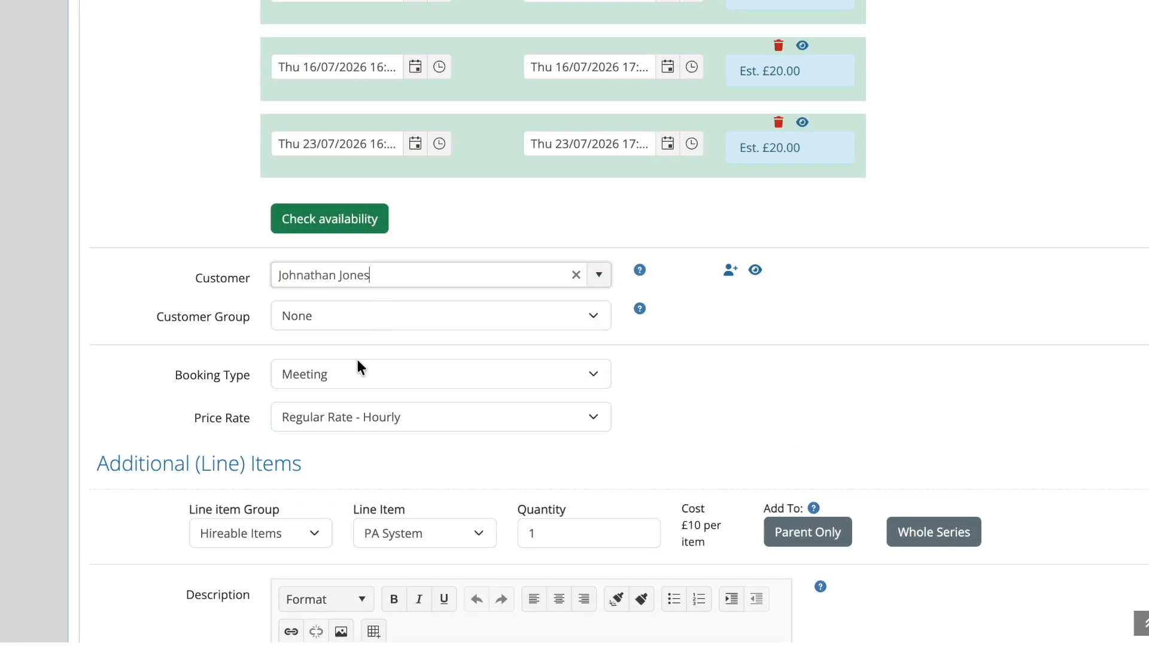
pyautogui.click(346, 374)
pyautogui.click(348, 329)
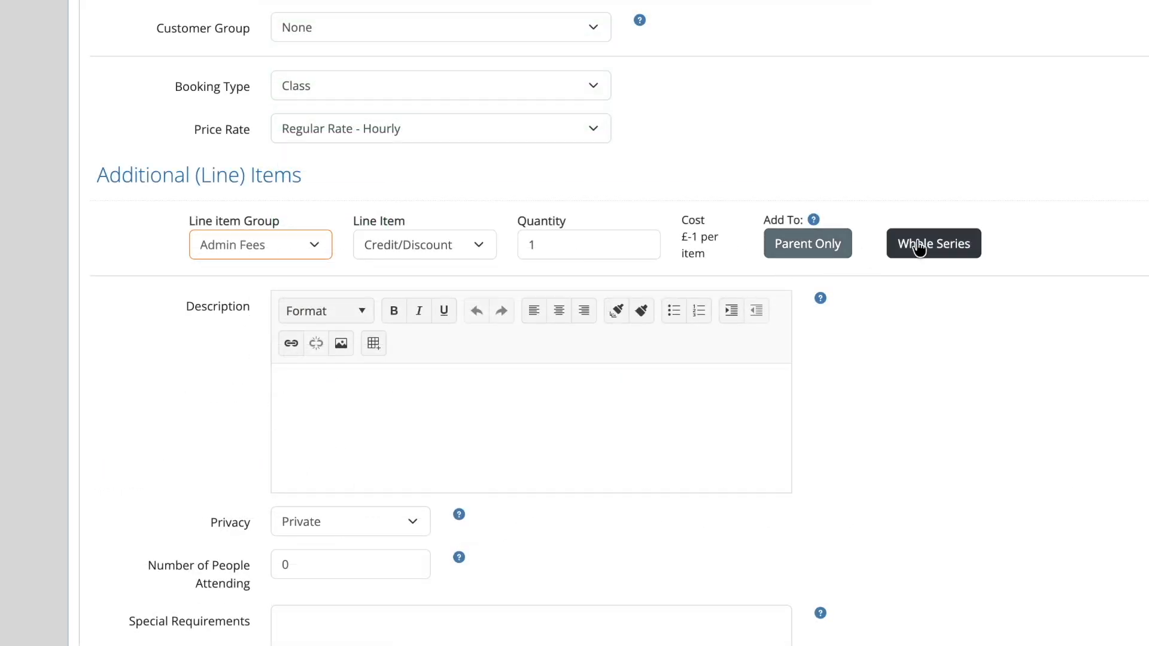
pyautogui.click(799, 252)
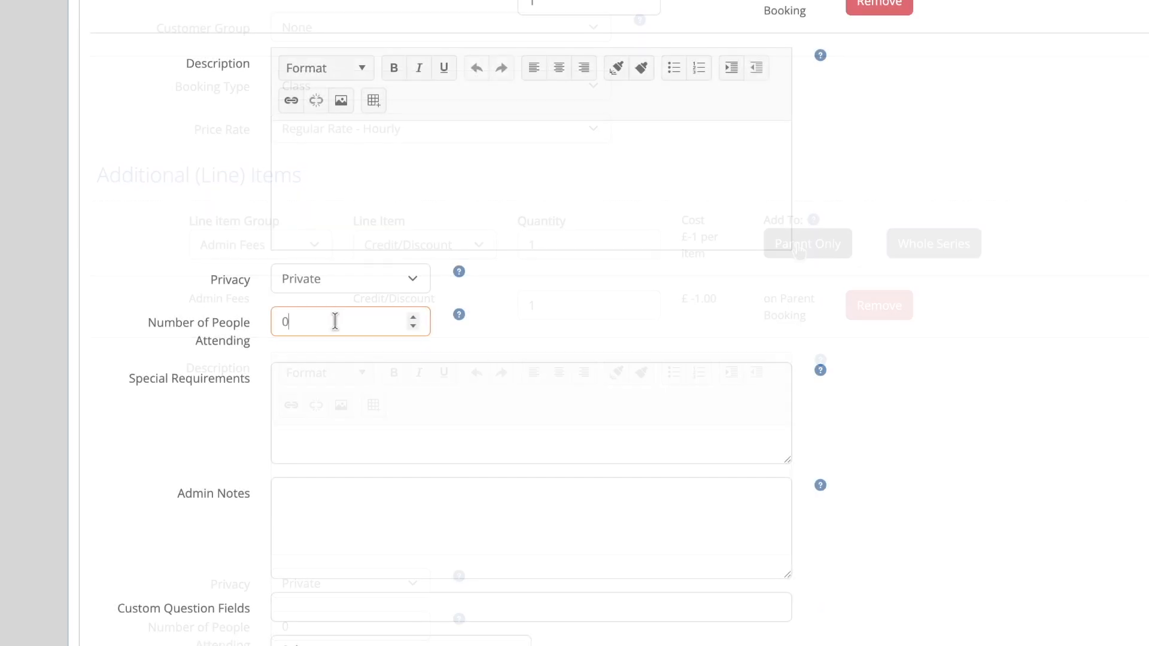
# - Enter 20 attendees, the refreshment-table requirement, and an admin note with the door code
pyautogui.doubleClick(333, 321)
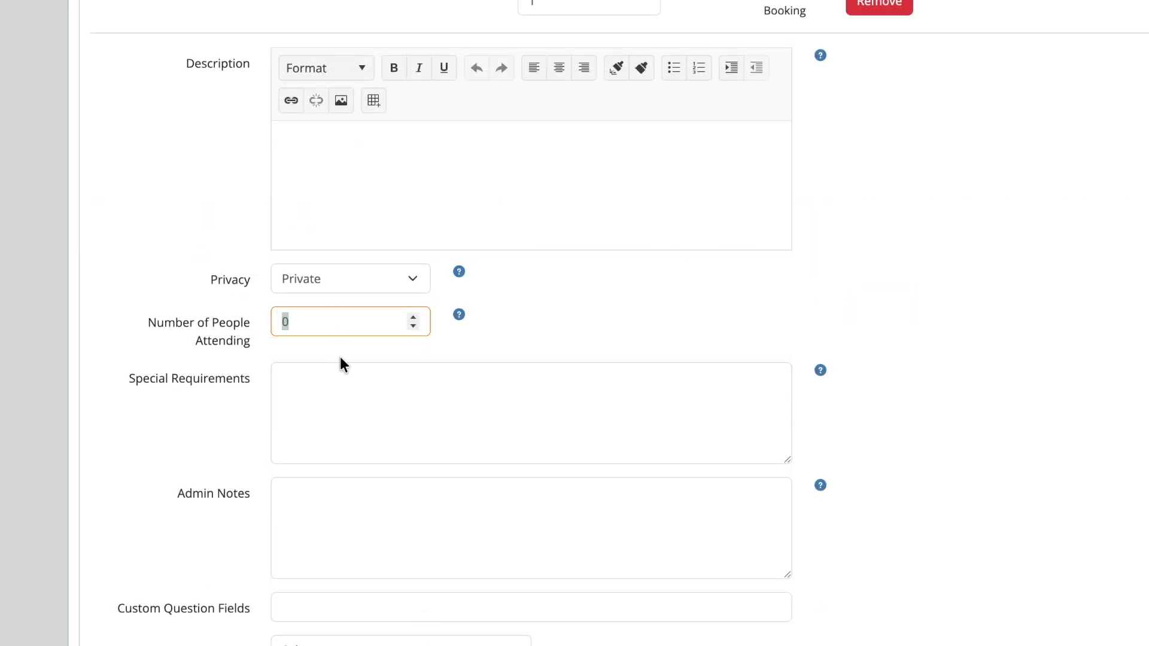
pyautogui.write('20')
pyautogui.click(318, 389)
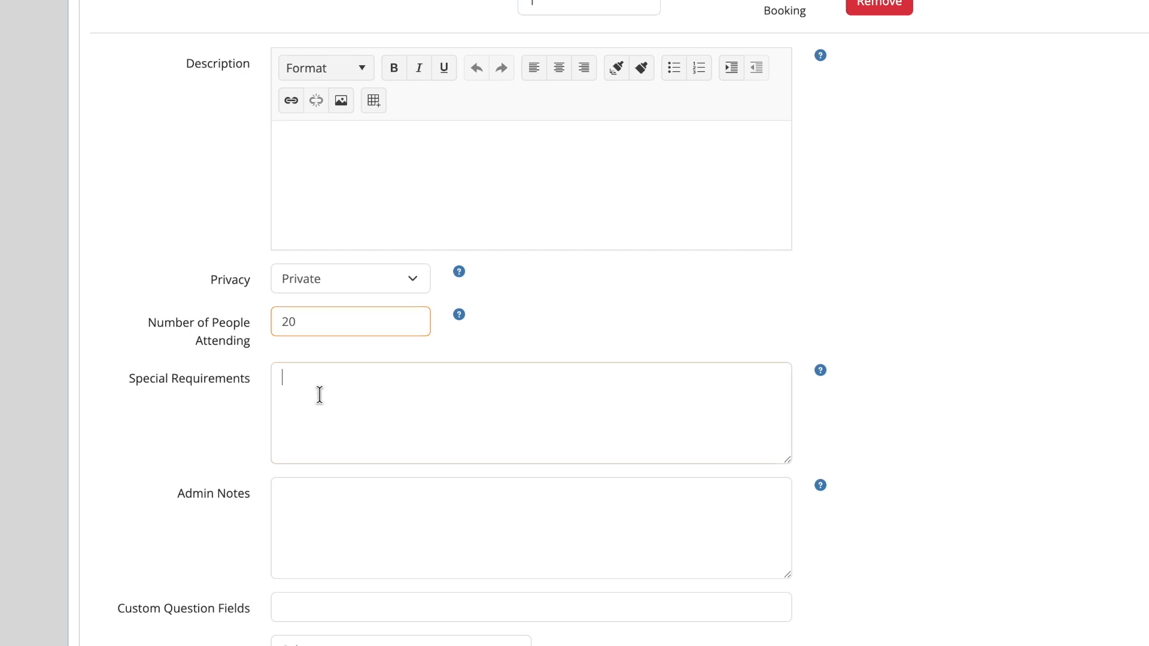
pyautogui.write('Will need to provide a refreshment table.')
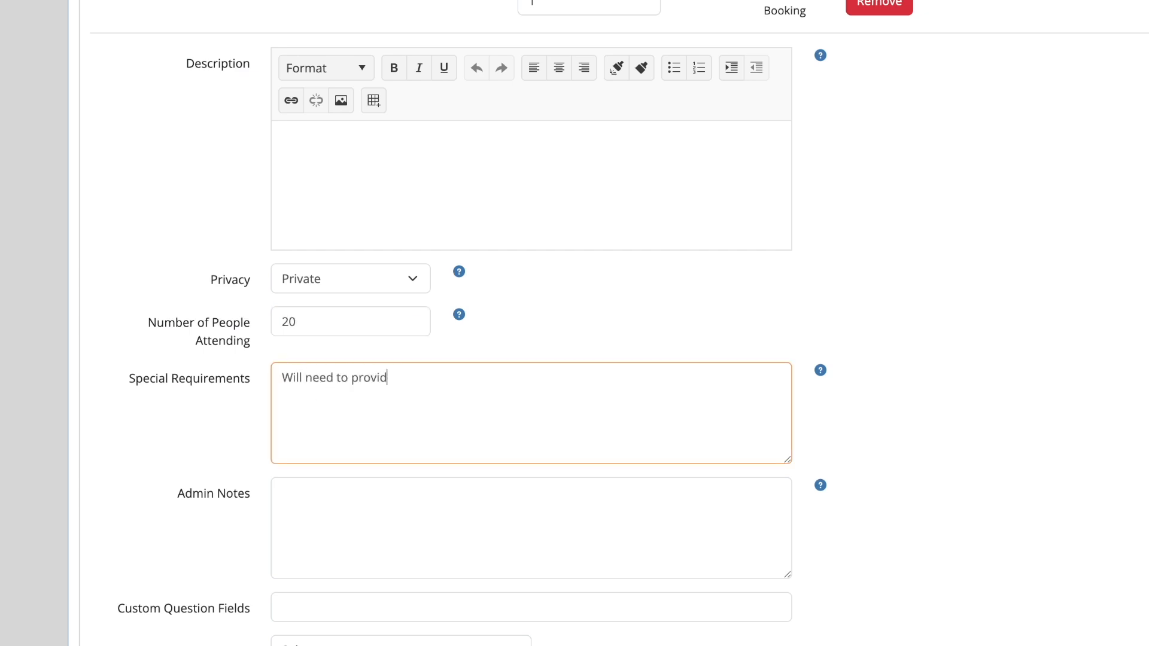
pyautogui.click(413, 478)
pyautogui.write('Door code is ')
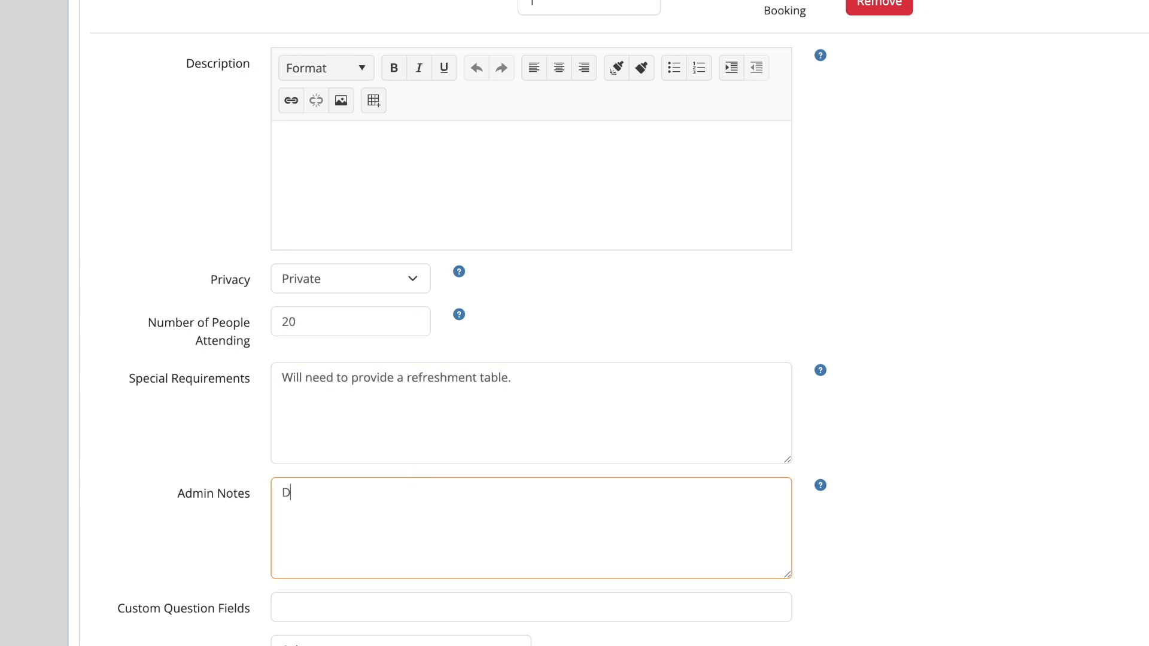
pyautogui.write('1234')
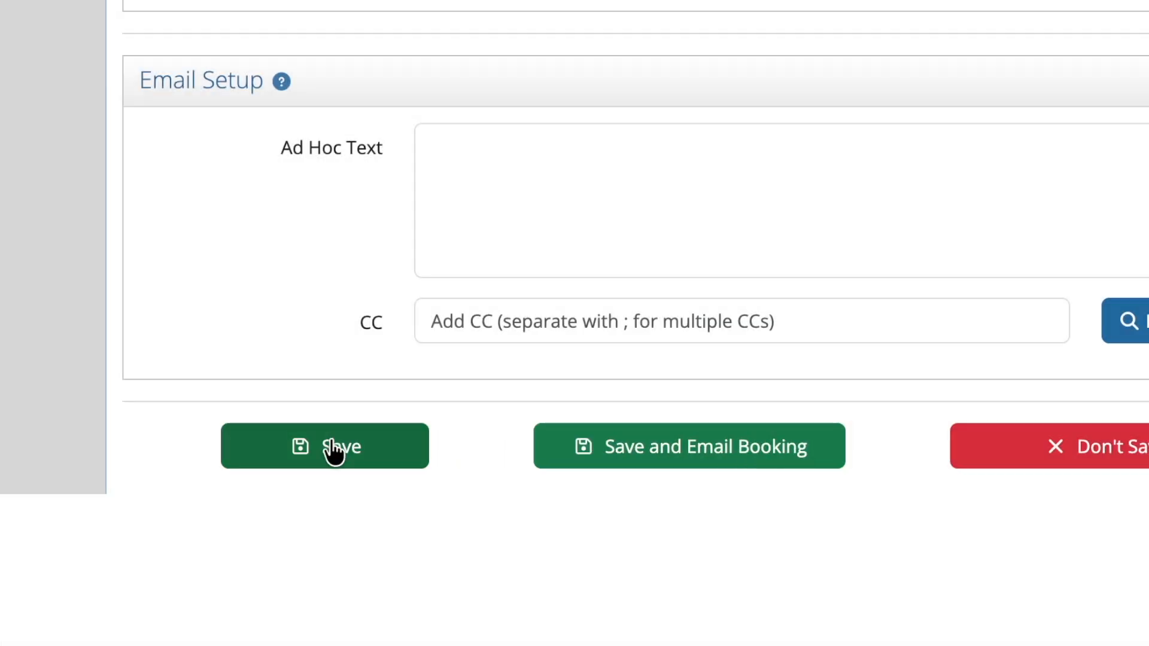
# - Save the booking and expand Weekly Yoga Class to list its Confirmed Thursday dates
pyautogui.click(329, 439)
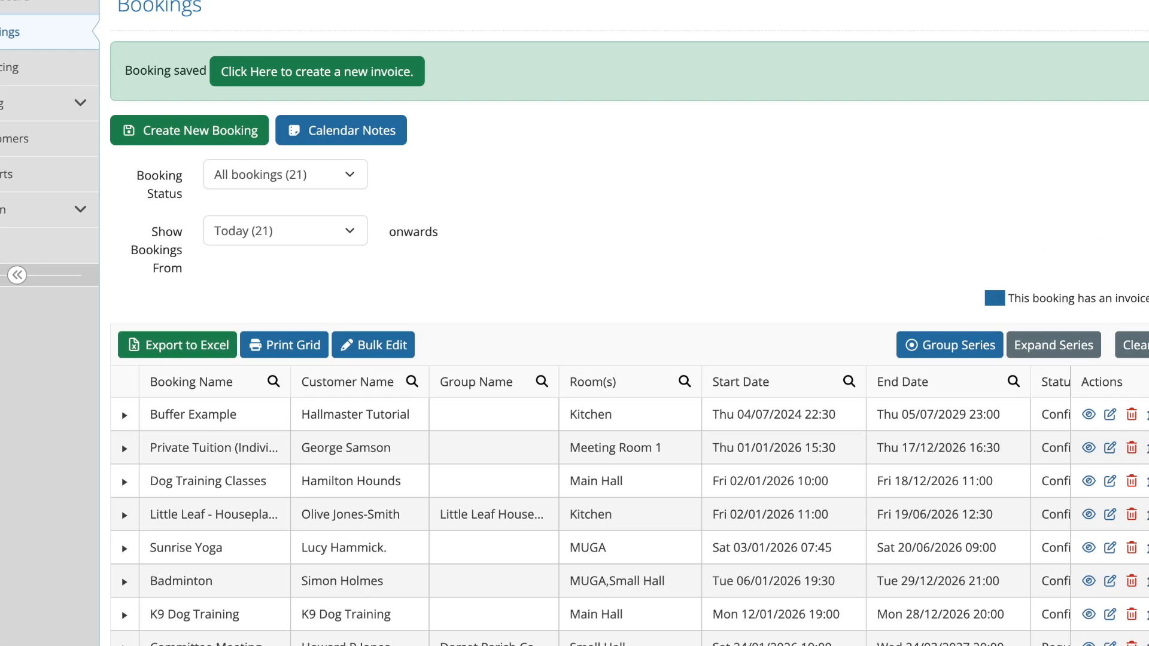
pyautogui.scroll(-6, 63, 622)
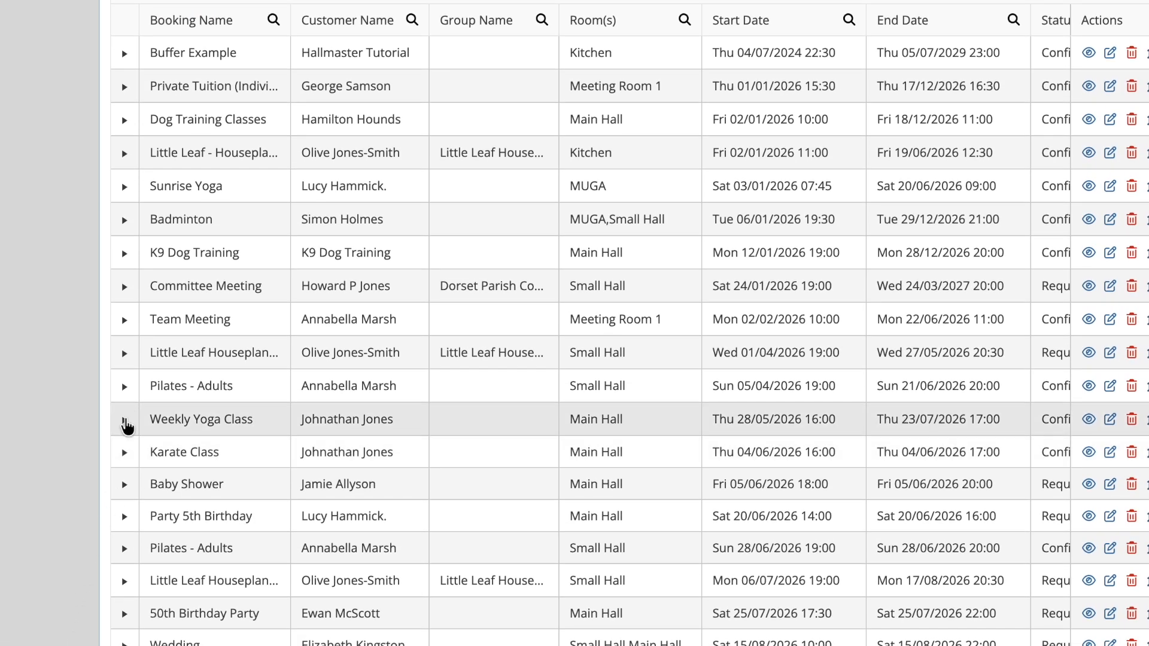
pyautogui.click(124, 422)
pyautogui.scroll(-3, 126, 486)
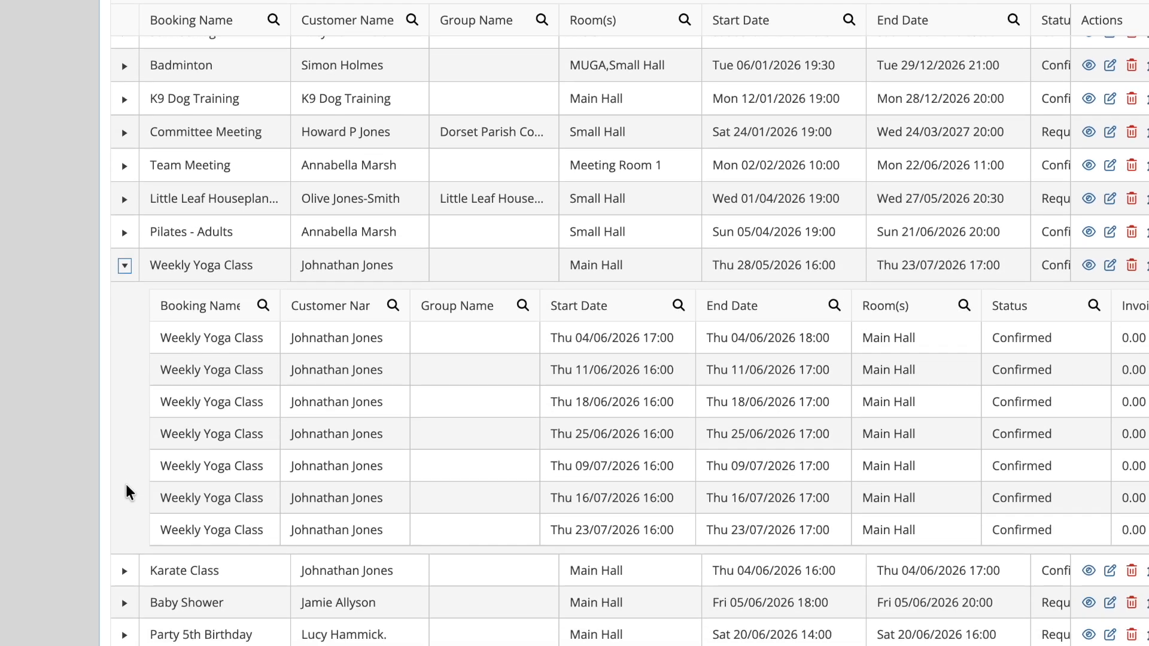